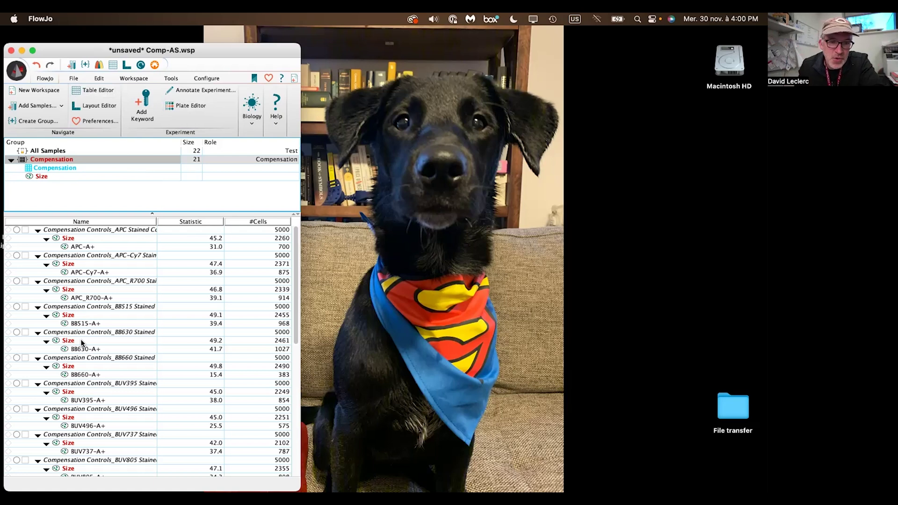
# Step: Open the Compensation-2 compensation editor and scroll its control gate plots down to BUV805-A
pyautogui.scroll(-5, 86, 341)
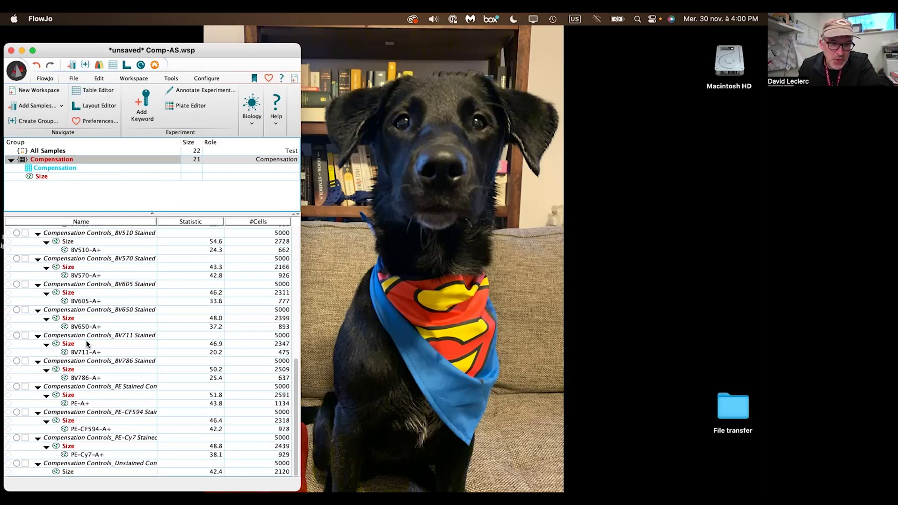
pyautogui.scroll(5, 86, 340)
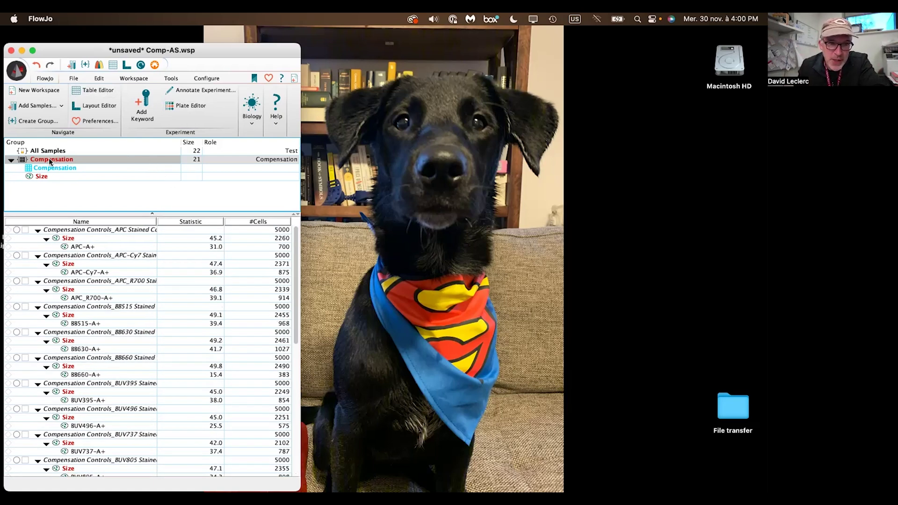
pyautogui.click(99, 65)
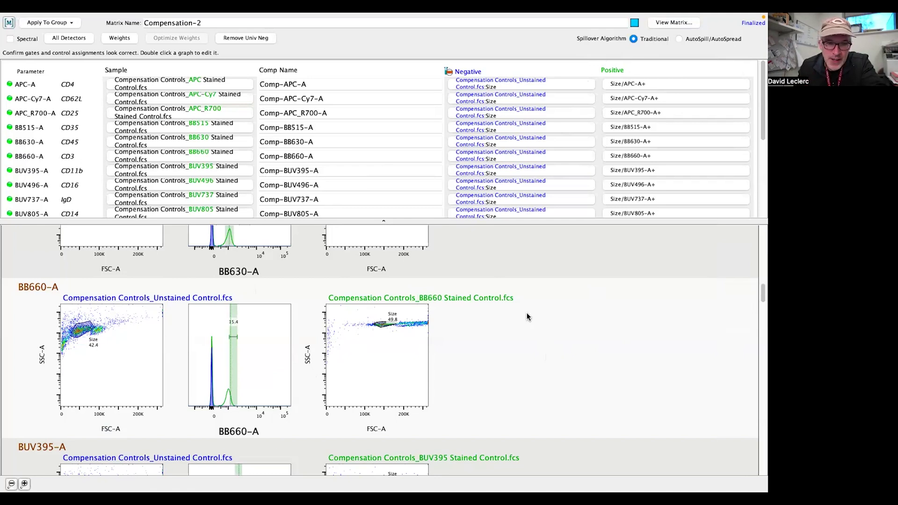
pyautogui.moveTo(760, 290); pyautogui.dragTo(548, 348)
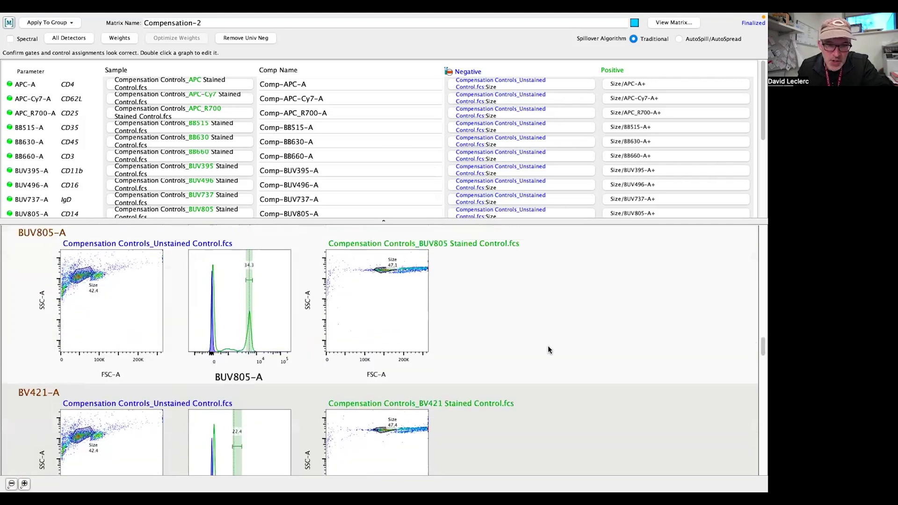
# Step: Move the BUV805 control's BUV805-A+ range gate onto the bright right peak (16.1%) and close the histogram
pyautogui.doubleClick(272, 295)
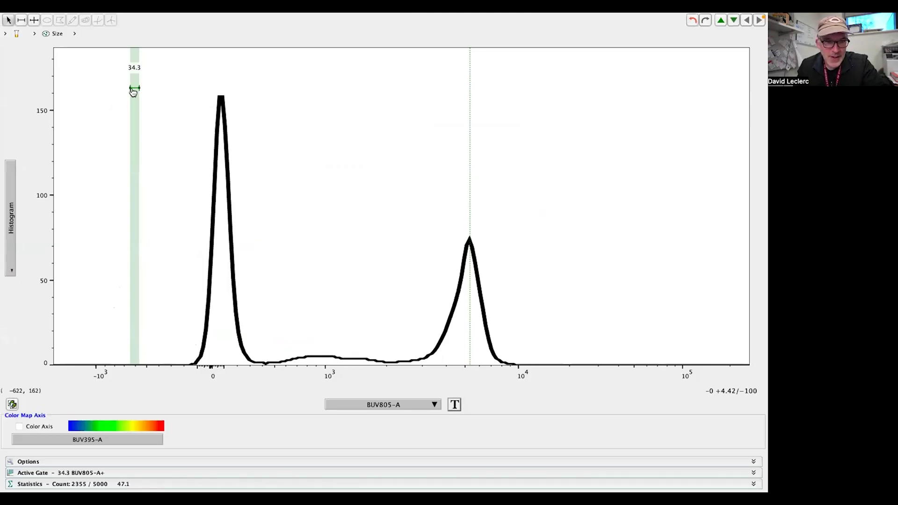
pyautogui.moveTo(135, 89); pyautogui.dragTo(499, 110)
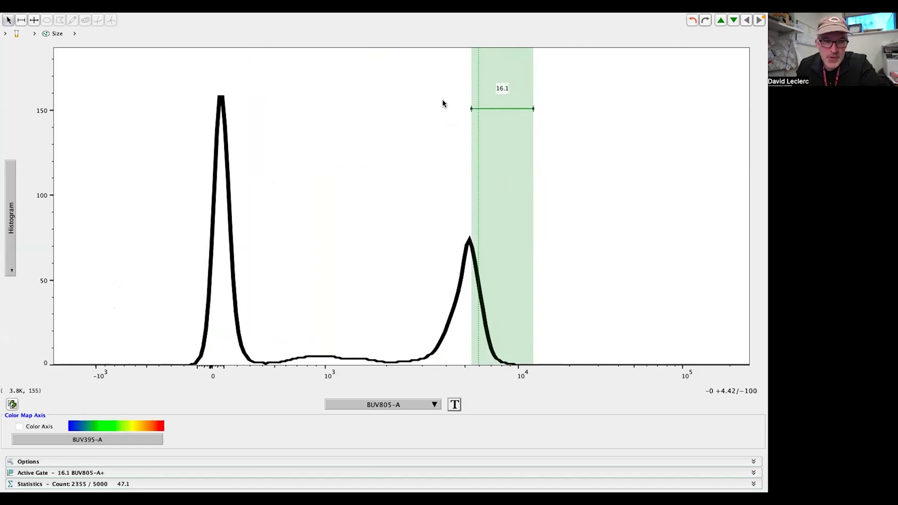
pyautogui.moveTo(121, 18)
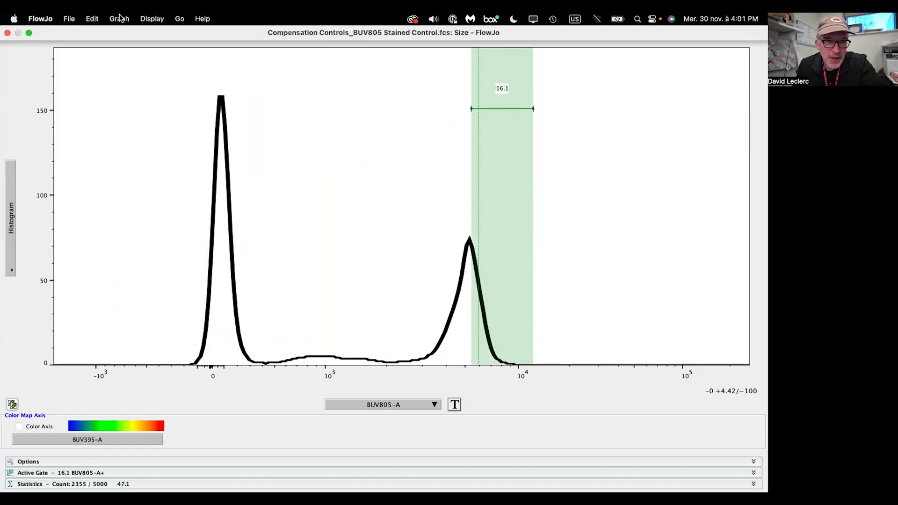
pyautogui.click(7, 33)
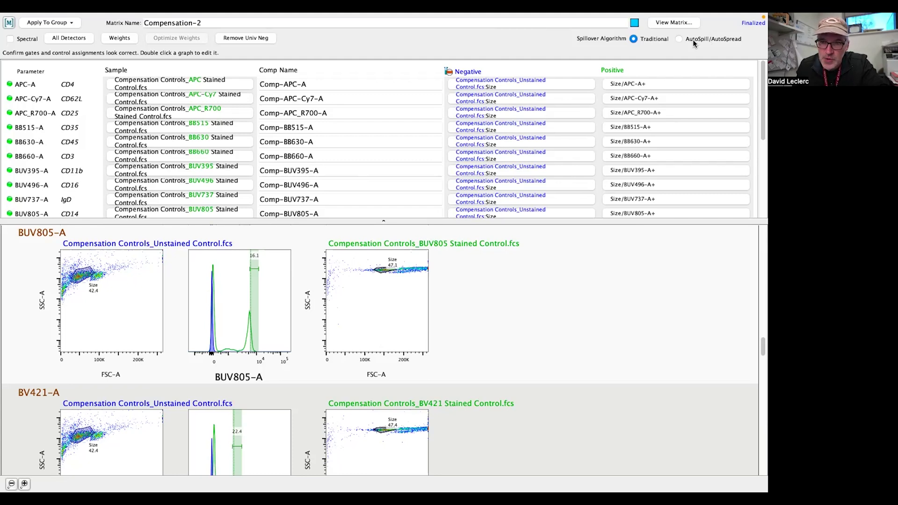
# Step: Choose AutoSpill/AutoSpread as the spillover algorithm and compute the matrix in the Matrix Editor
pyautogui.click(680, 39)
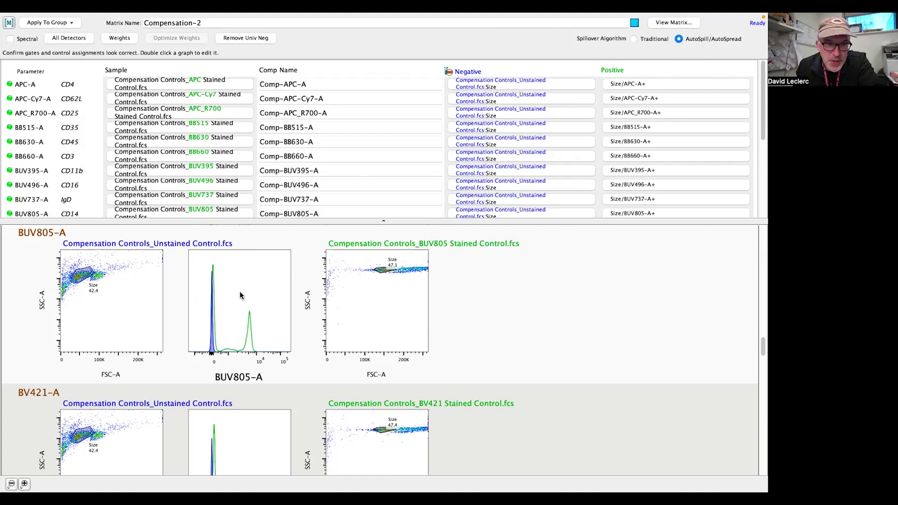
pyautogui.click(664, 23)
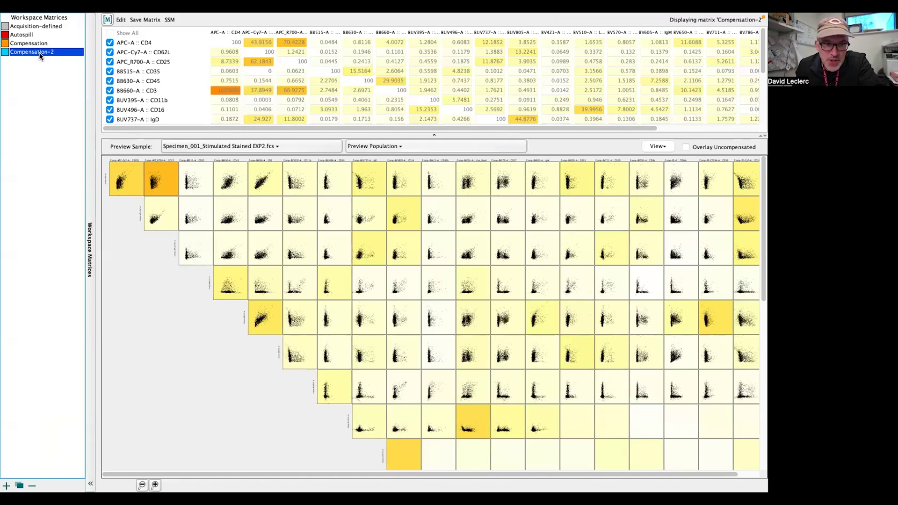
# Step: Delete the Compensation-2 matrix and switch between Autospill and Compensation, ending on Compensation
pyautogui.click(32, 486)
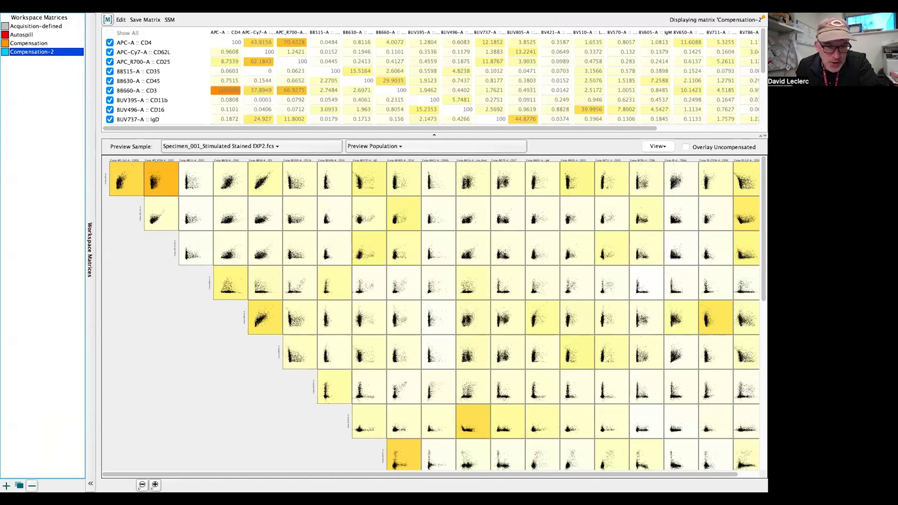
pyautogui.click(45, 43)
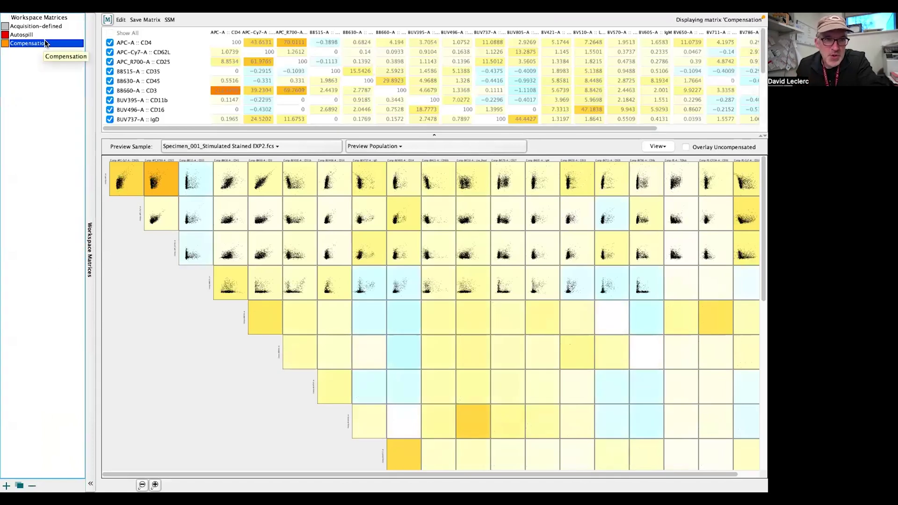
pyautogui.click(28, 35)
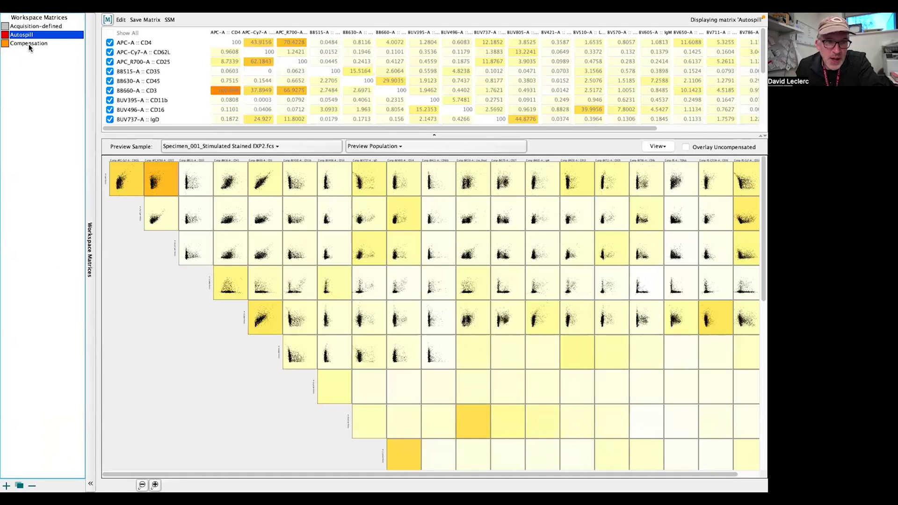
pyautogui.click(39, 43)
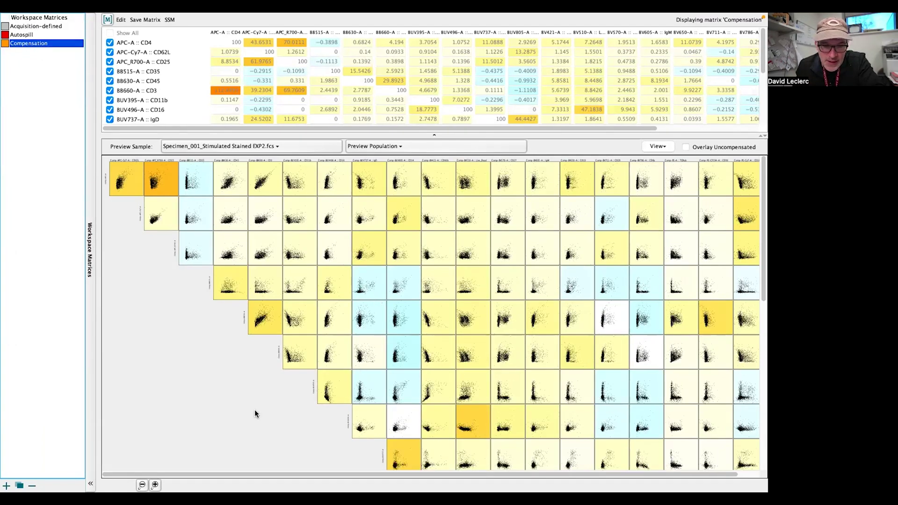
# Step: Shrink and re-enlarge the Compensation preview plots, then scroll across the NxN plot grid
pyautogui.click(142, 486)
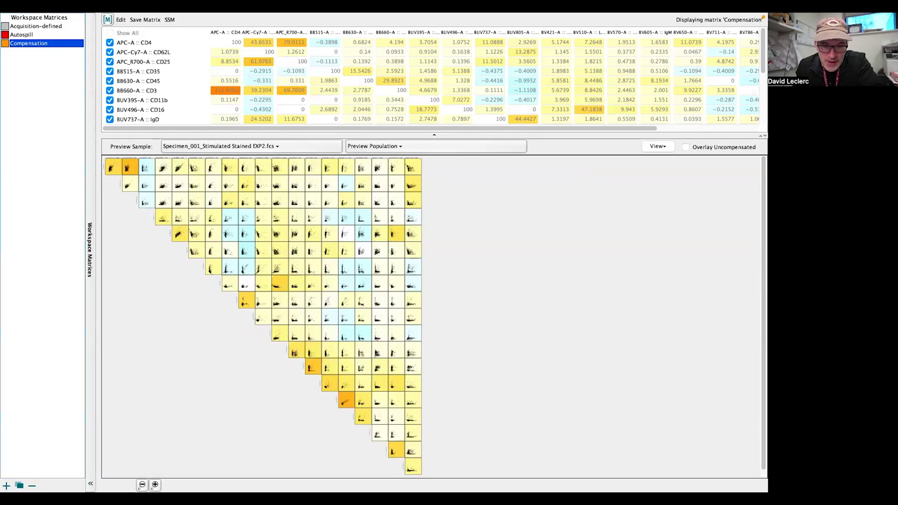
pyautogui.click(155, 485)
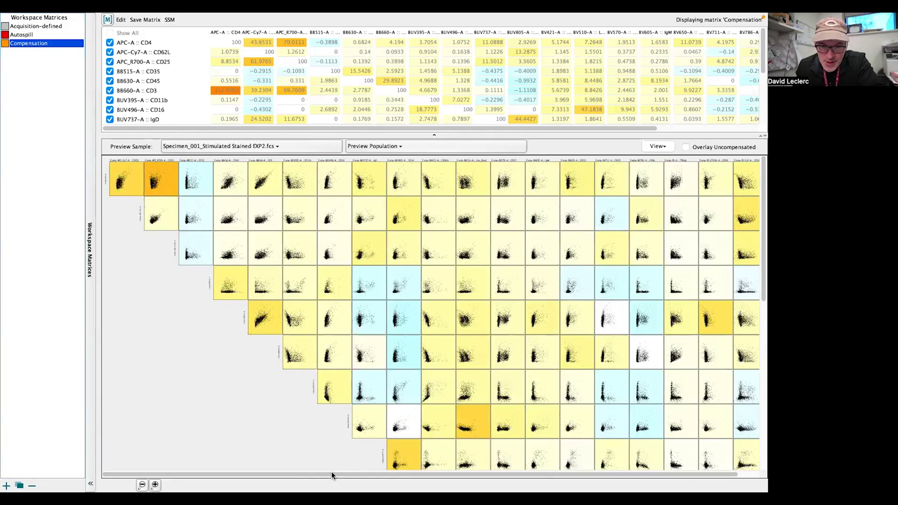
pyautogui.hscroll(2, 580, 318)
pyautogui.scroll(-2, 580, 317)
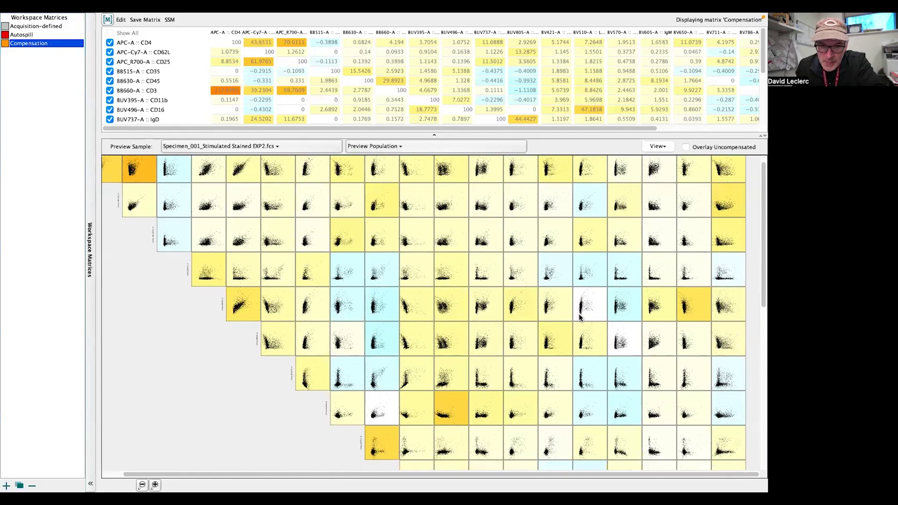
pyautogui.scroll(-3, 581, 317)
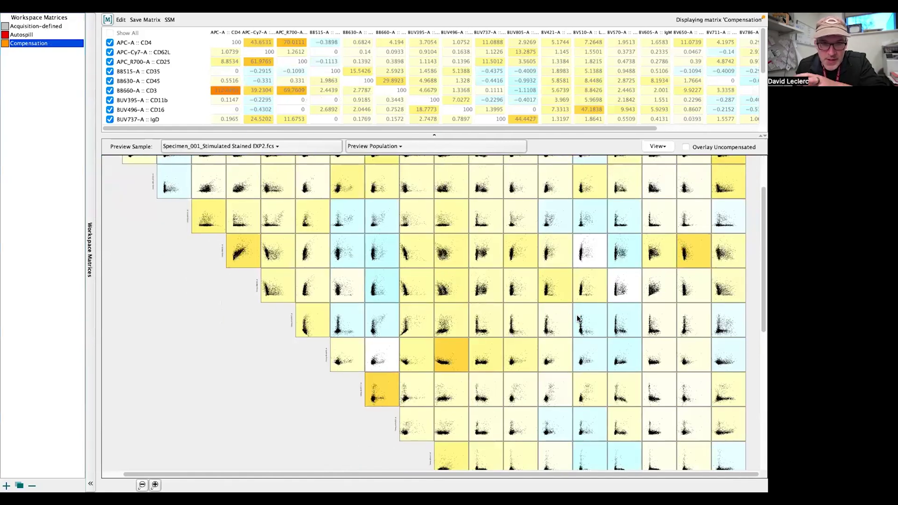
pyautogui.scroll(-7, 578, 319)
pyautogui.hscroll(-2, 578, 318)
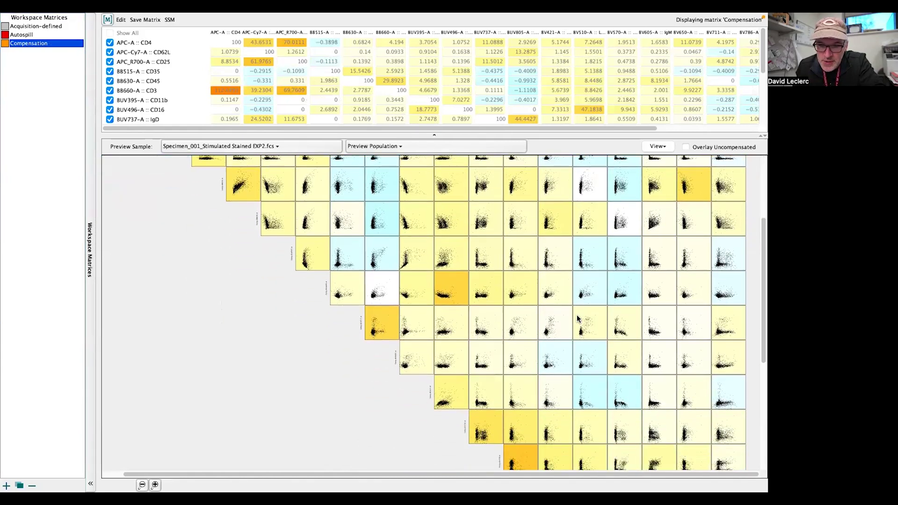
pyautogui.scroll(8, 578, 318)
pyautogui.hscroll(2, 578, 318)
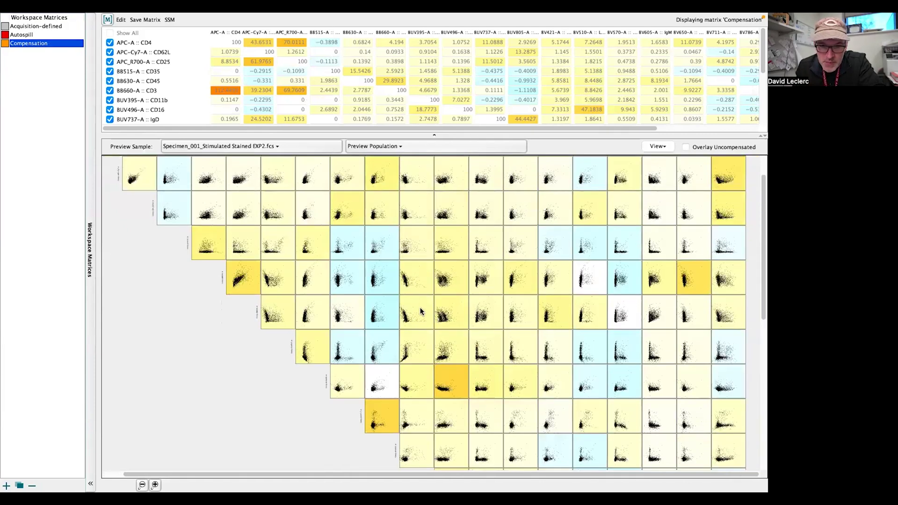
pyautogui.scroll(1, 496, 329)
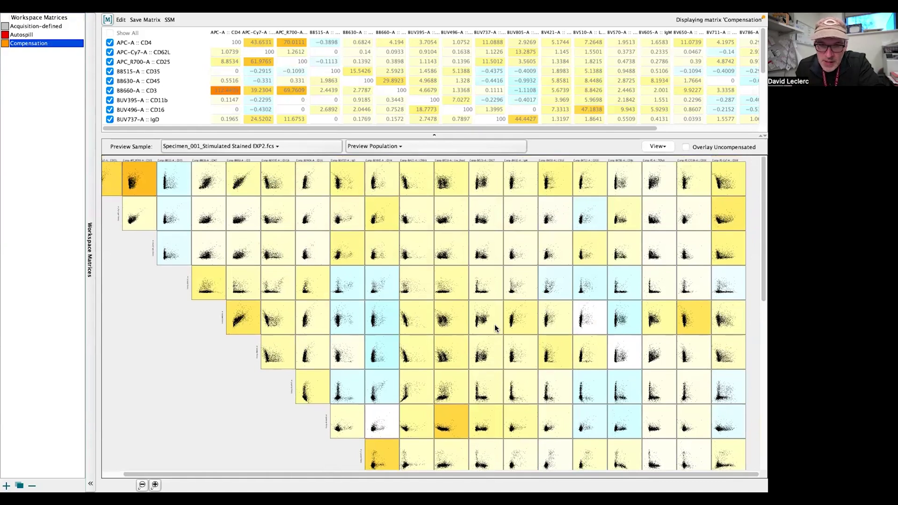
pyautogui.scroll(-7, 496, 328)
pyautogui.scroll(7, 496, 328)
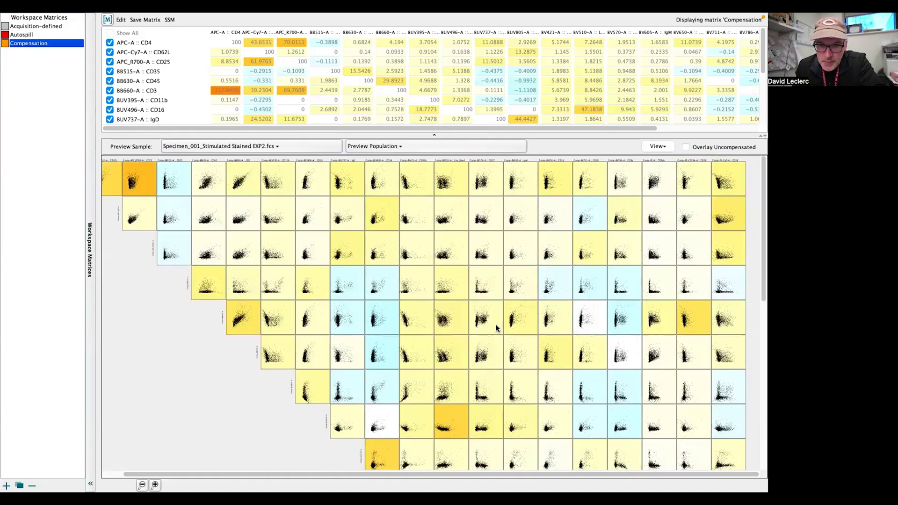
# Step: Display the Autospill matrix and scroll through its NxN preview plots to compare with Compensation
pyautogui.click(52, 35)
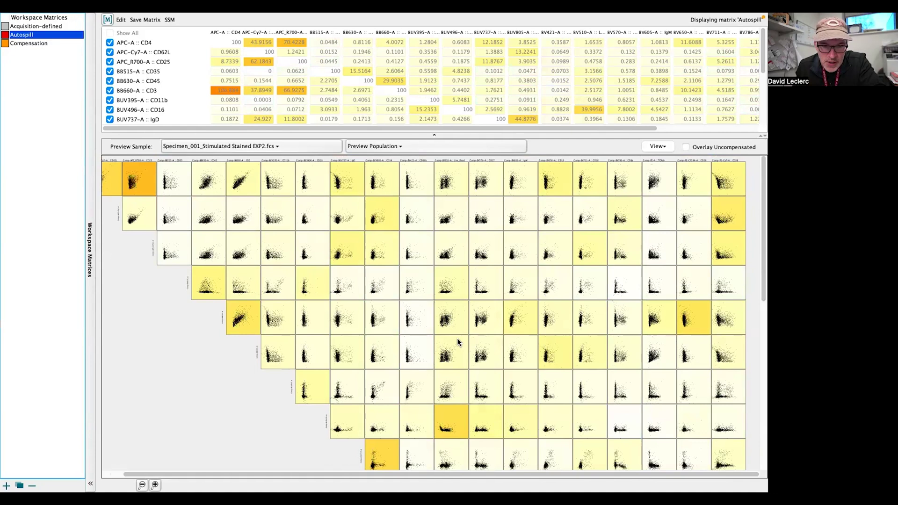
pyautogui.scroll(-10, 483, 349)
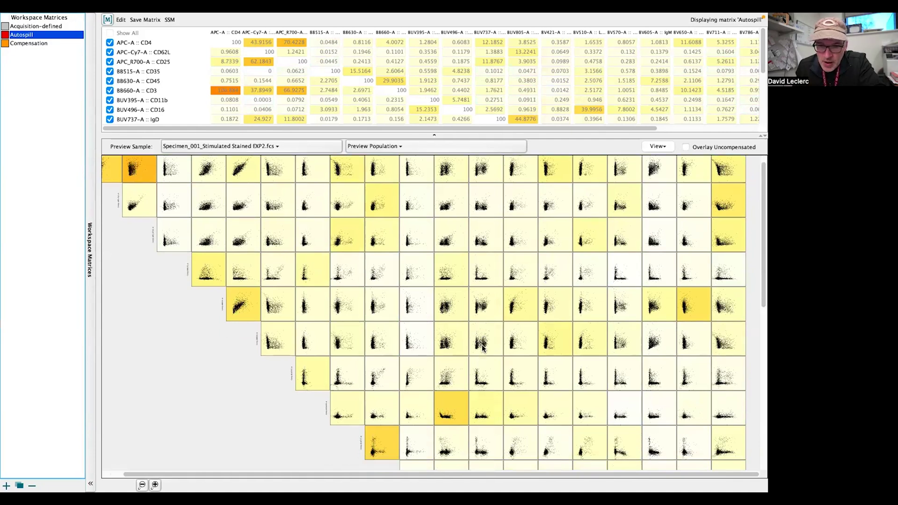
pyautogui.scroll(10, 473, 345)
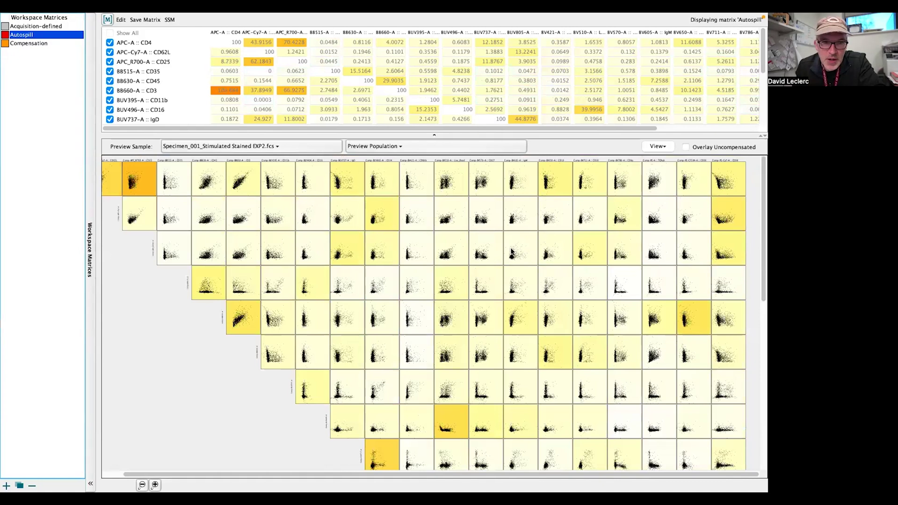
pyautogui.hscroll(-2, 509, 252)
pyautogui.hscroll(-1, 510, 252)
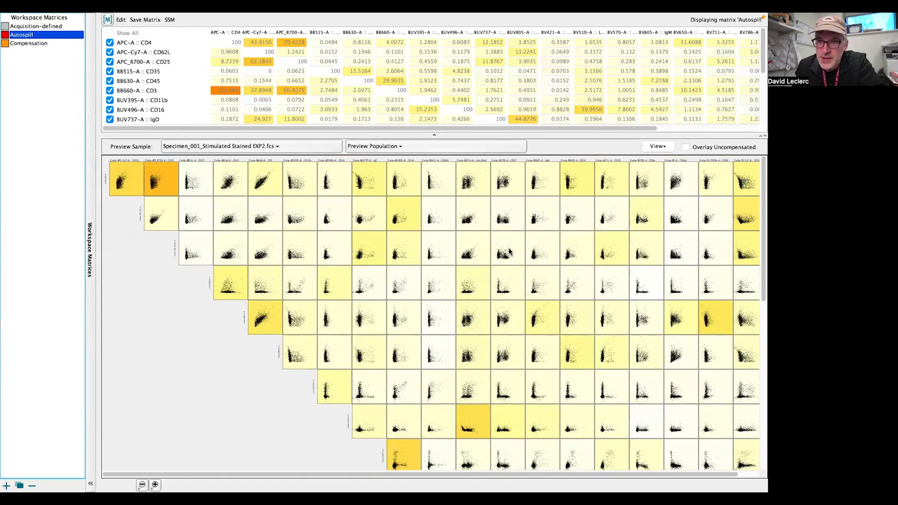